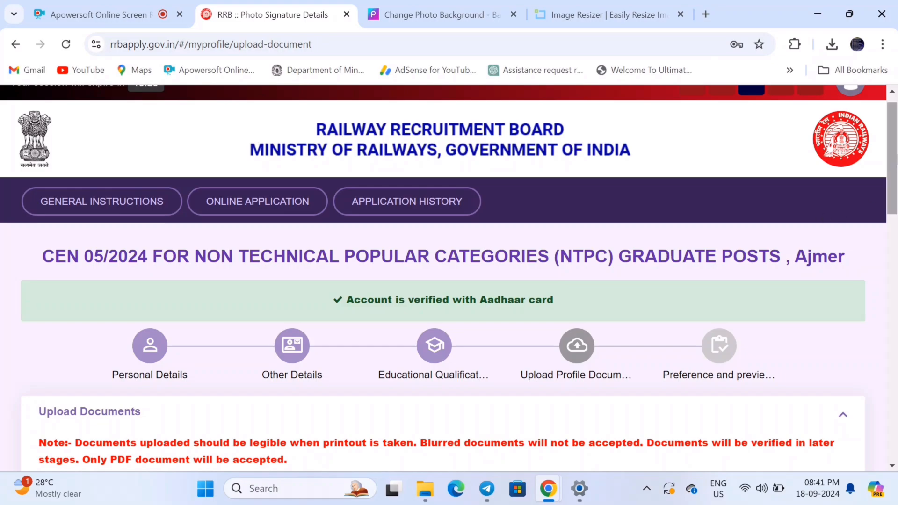
- Review the photograph and signature image specifications on the RRB document upload page
scroll(891, 190, "down", 1)
left_click_drag(892, 190, 896, 330)
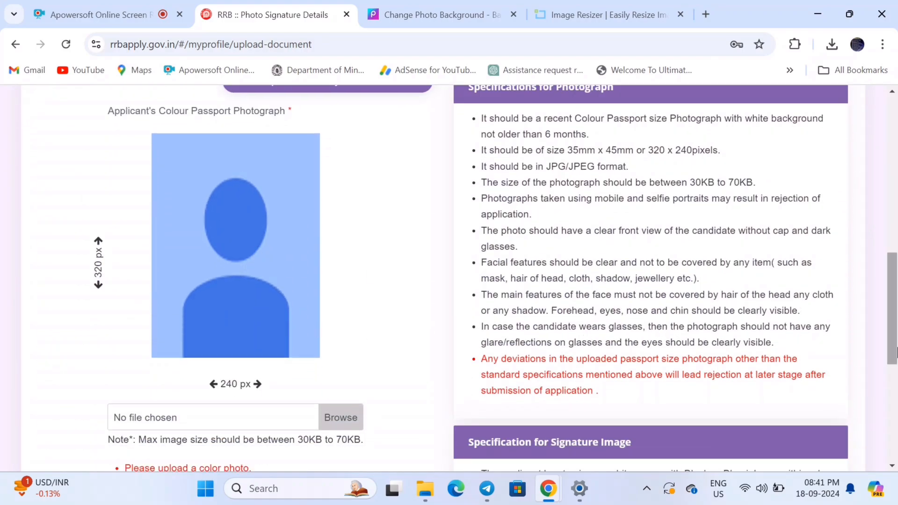
scroll(559, 399, "down", 4)
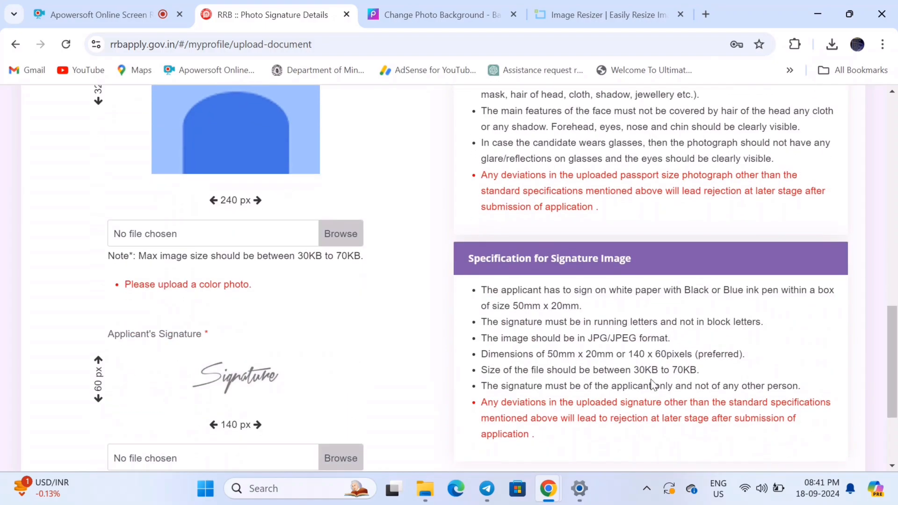
left_click_drag(894, 399, 896, 332)
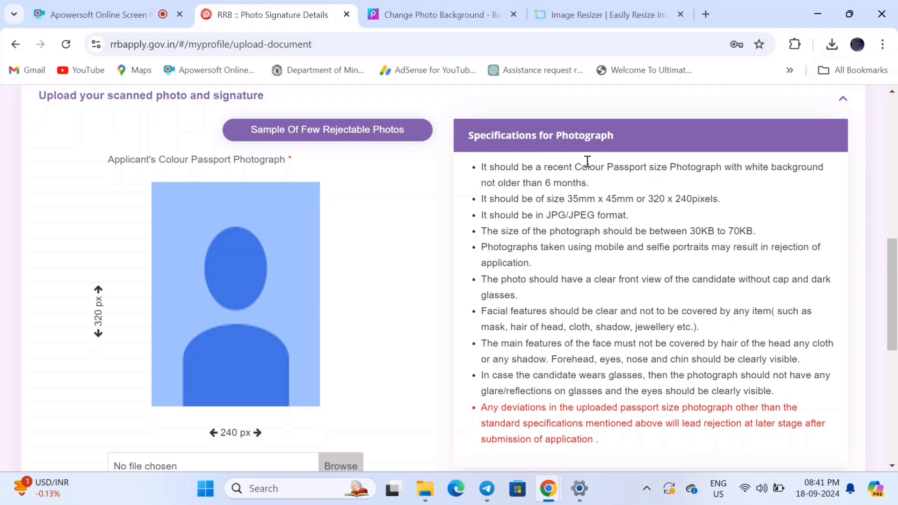
key("XF86MonBrightnessUp")
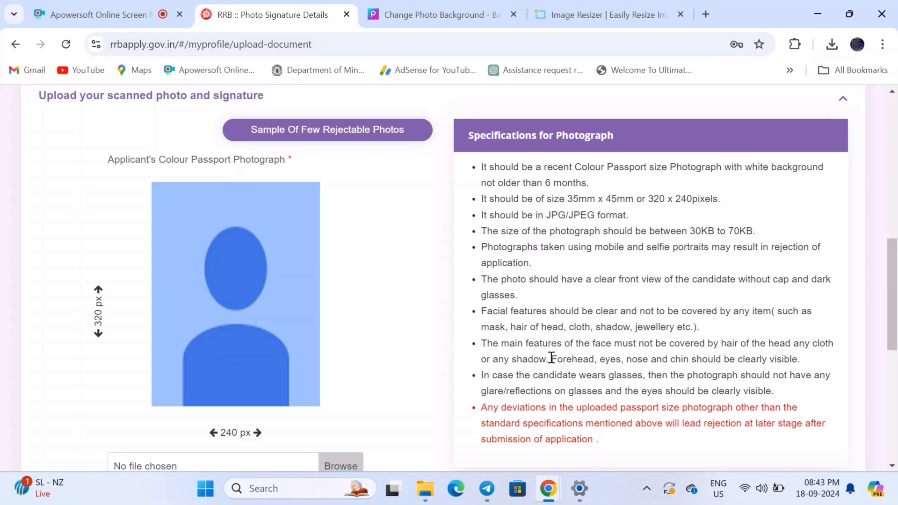
- Open Photo.jpg from the Downloads folder in File Explorer to inspect it, and close the viewer
left_click(426, 488)
double_click(143, 148)
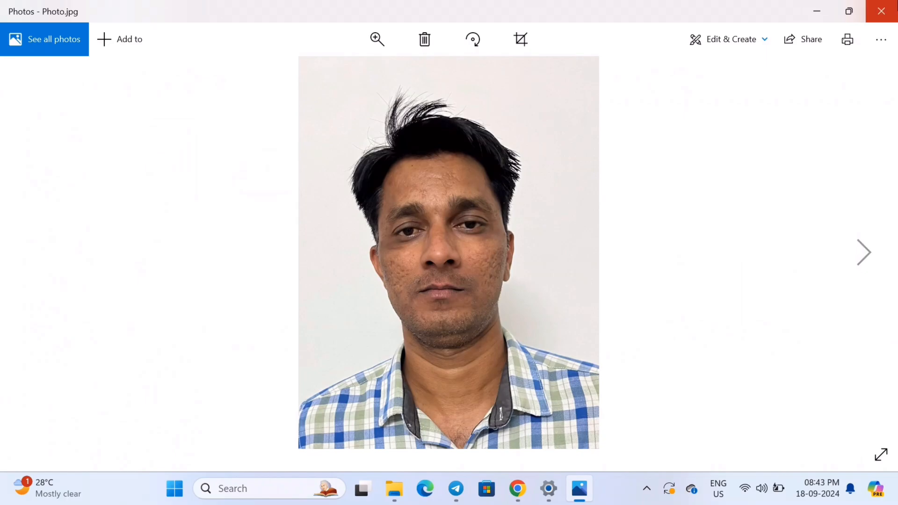
left_click(881, 11)
- Return to the RRB form in Chrome and choose Photo.jpg as the applicant's colour passport photograph
mouse_move(517, 488)
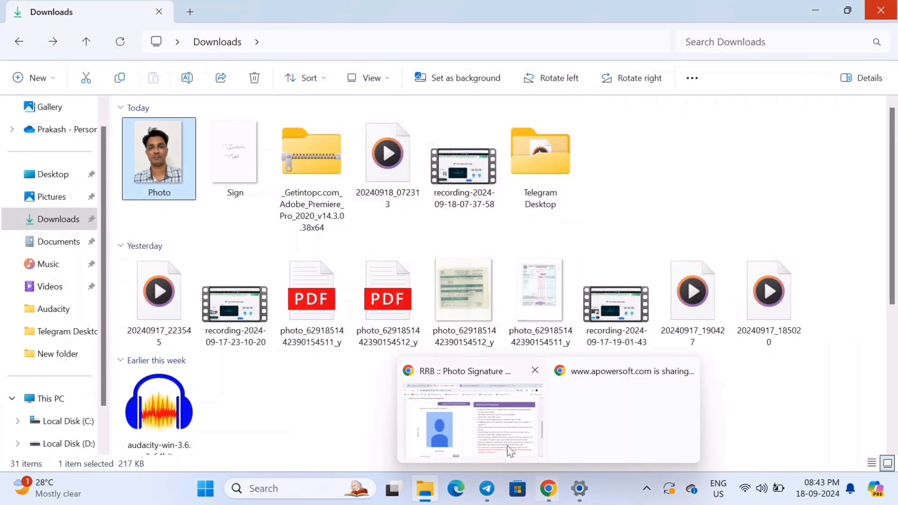
left_click(507, 444)
left_click(329, 467)
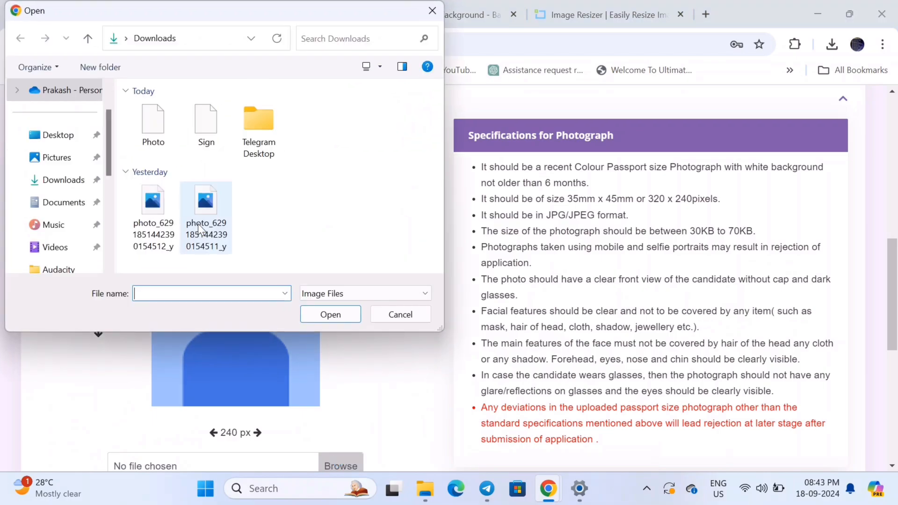
double_click(158, 131)
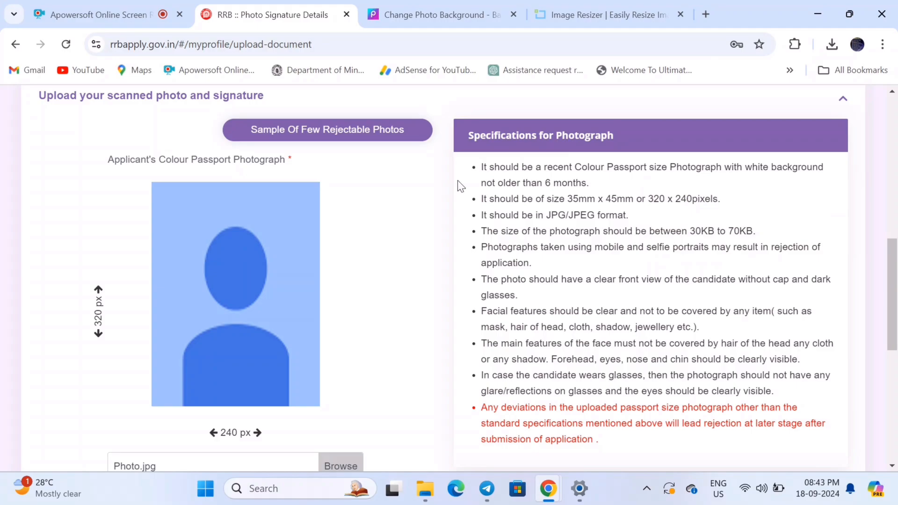
- Switch to the Picsart background changer and upload Photo.jpg from Downloads
left_click(439, 6)
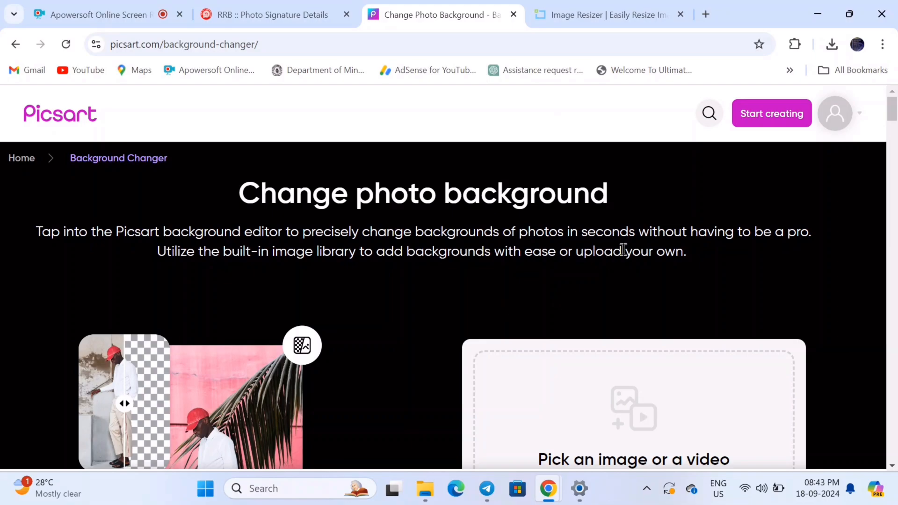
scroll(893, 119, "down", 5)
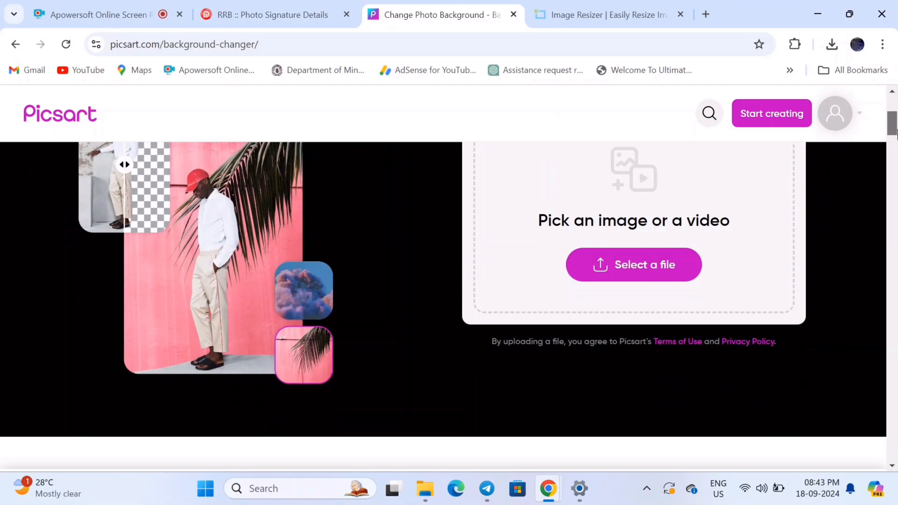
left_click(647, 265)
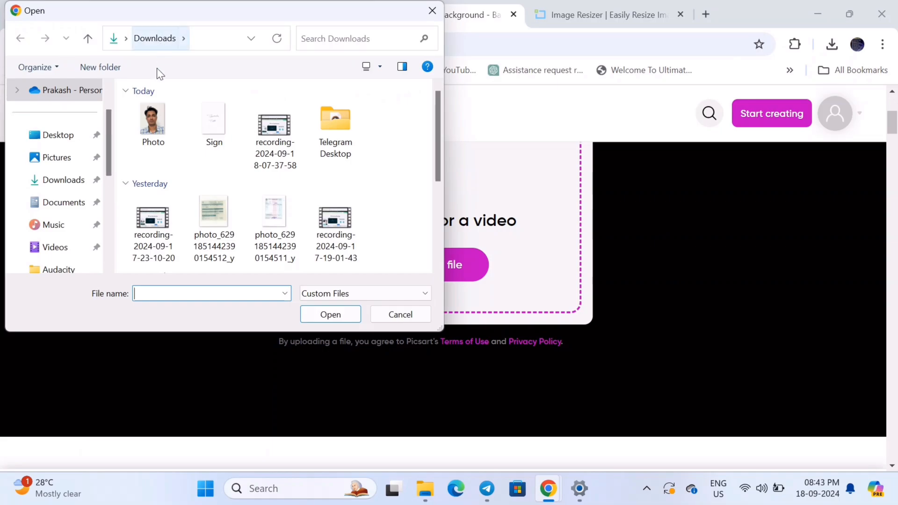
double_click(152, 120)
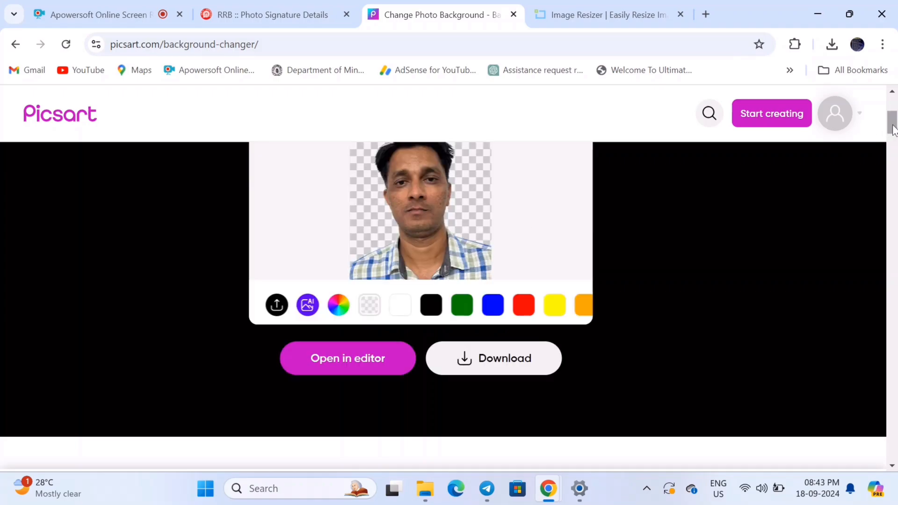
- Set the photo's background to white and download it as the low-res 784 x 1024 px image
scroll(563, 219, "up", 1)
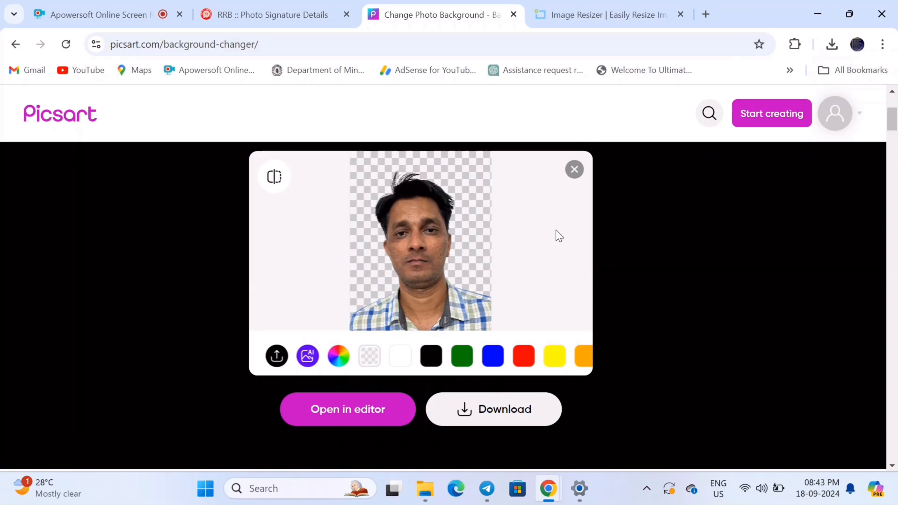
left_click(399, 358)
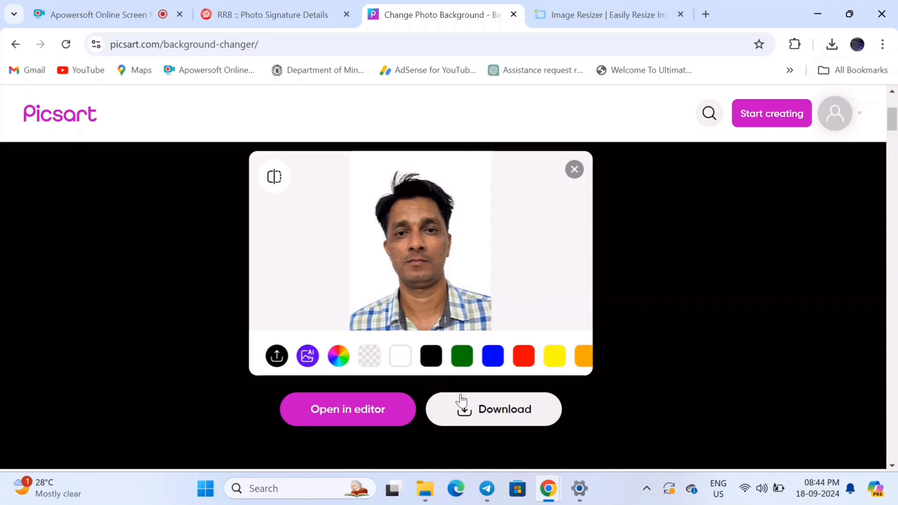
left_click(481, 410)
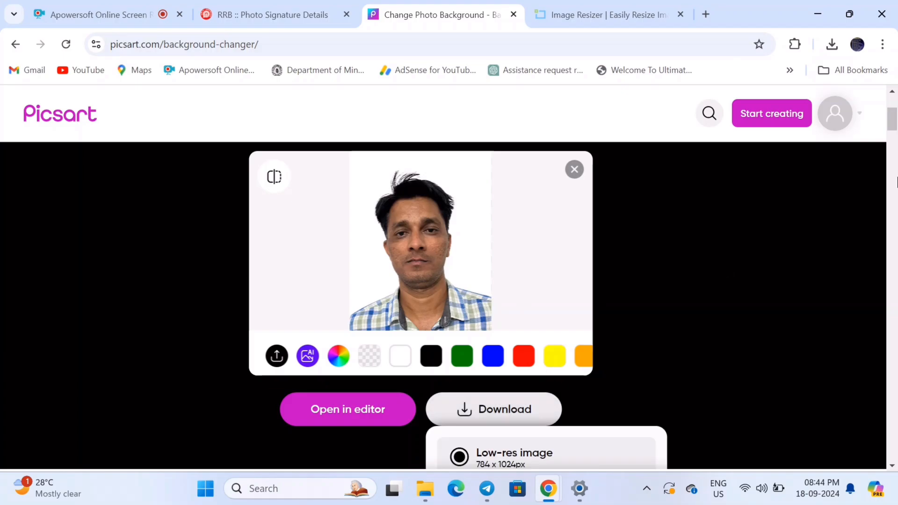
left_click_drag(893, 122, 893, 132)
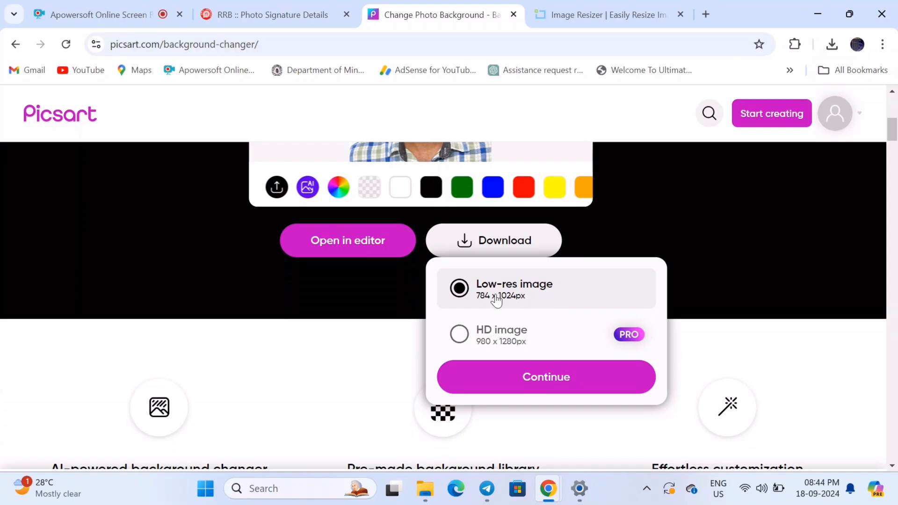
left_click(526, 380)
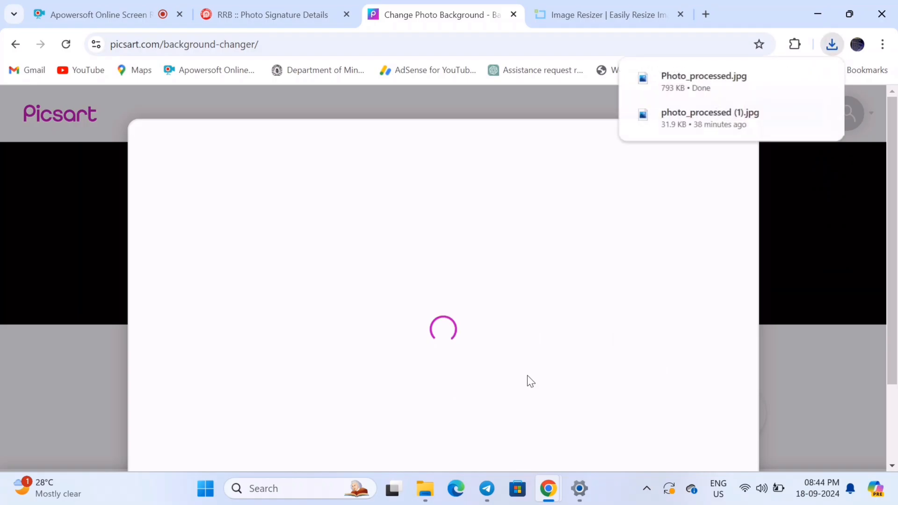
- Switch to the Image Resizer site and load the white-background photo Photo_processed.jpg
mouse_move(726, 89)
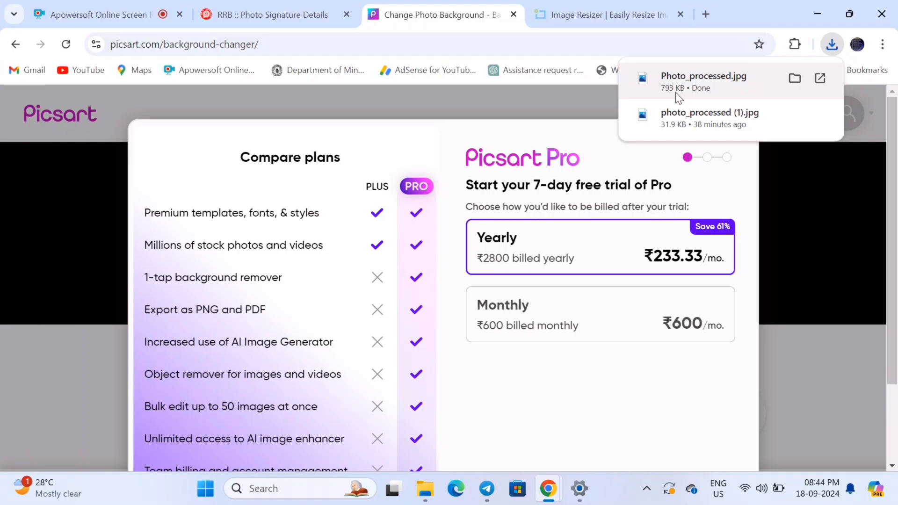
left_click(581, 1)
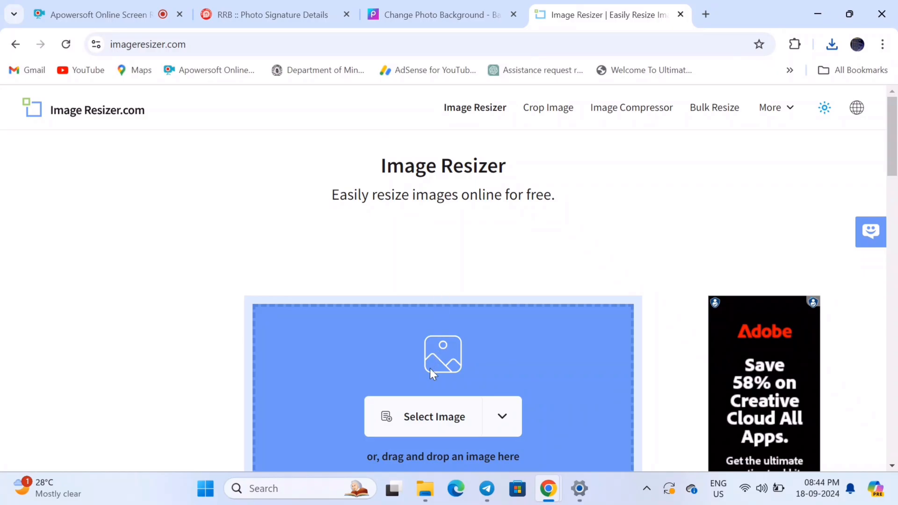
left_click(426, 416)
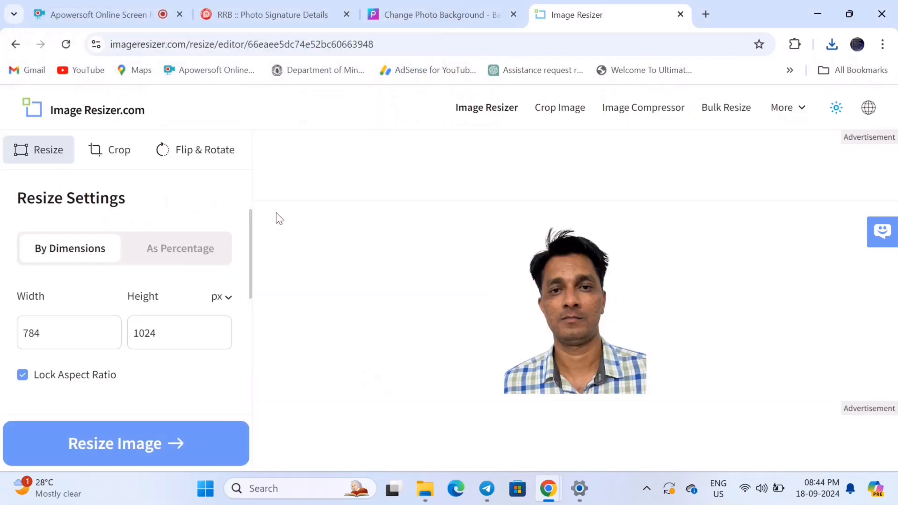
- Check the required photo size on the RRB page and set the resize to width 240 px, height 320 px, with Lock Aspect Ratio off
left_click(285, 11)
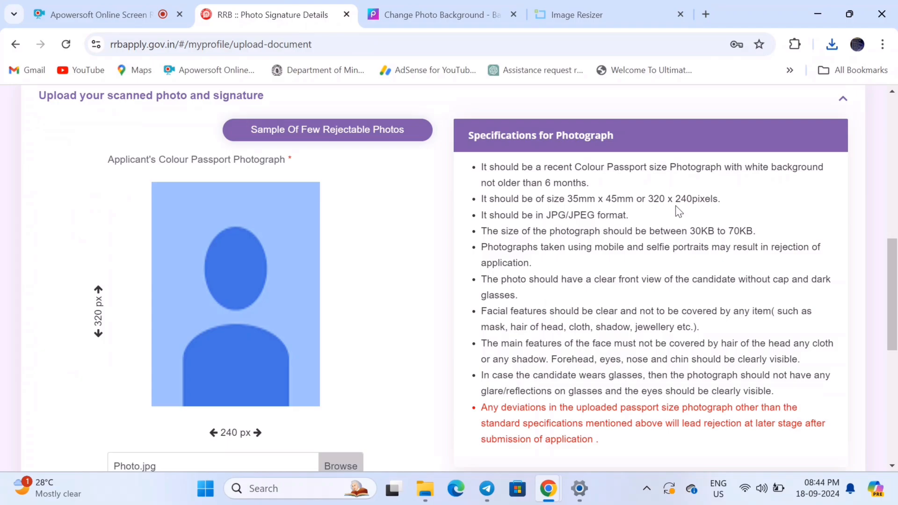
left_click(575, 15)
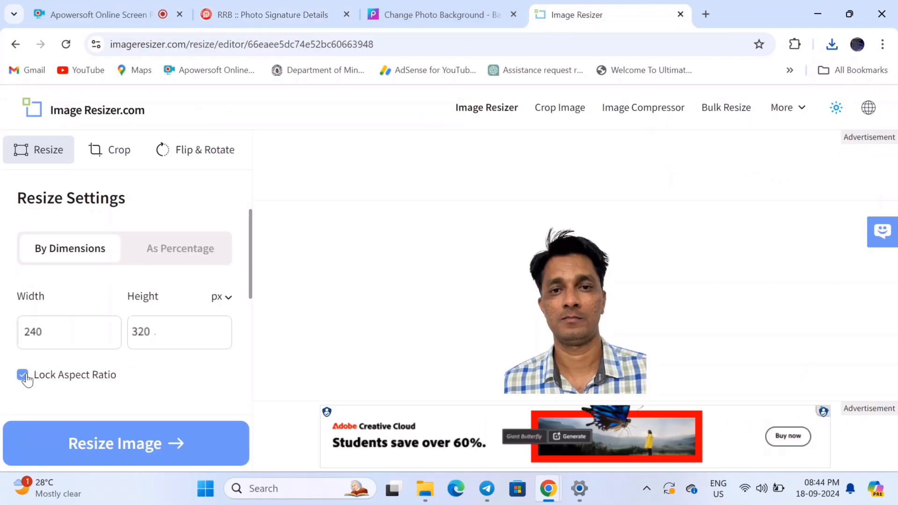
left_click(22, 374)
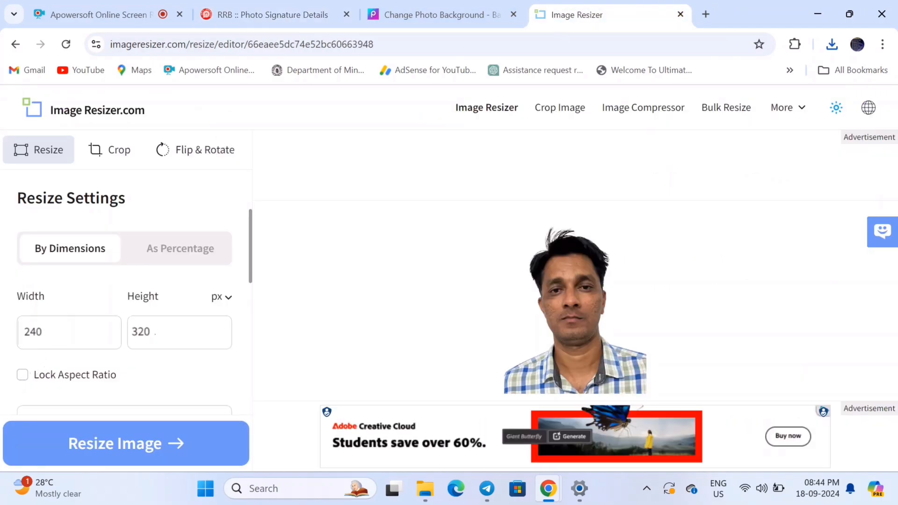
left_click(155, 332)
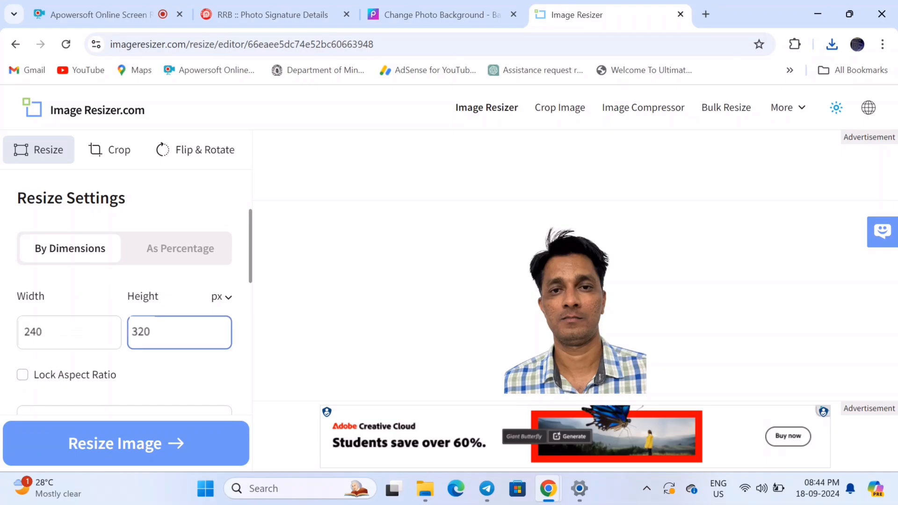
left_click(224, 299)
left_click(196, 322)
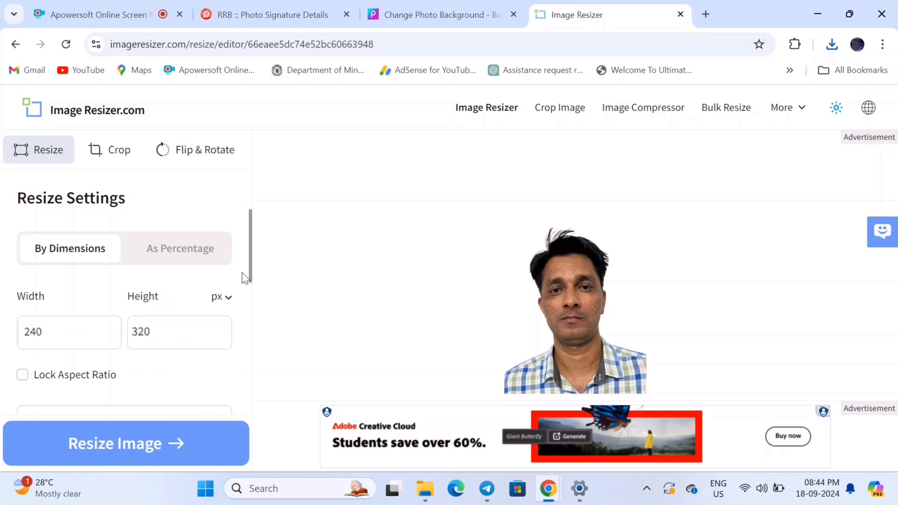
- Set the resized image's background fill colour to white
left_click_drag(250, 272, 250, 345)
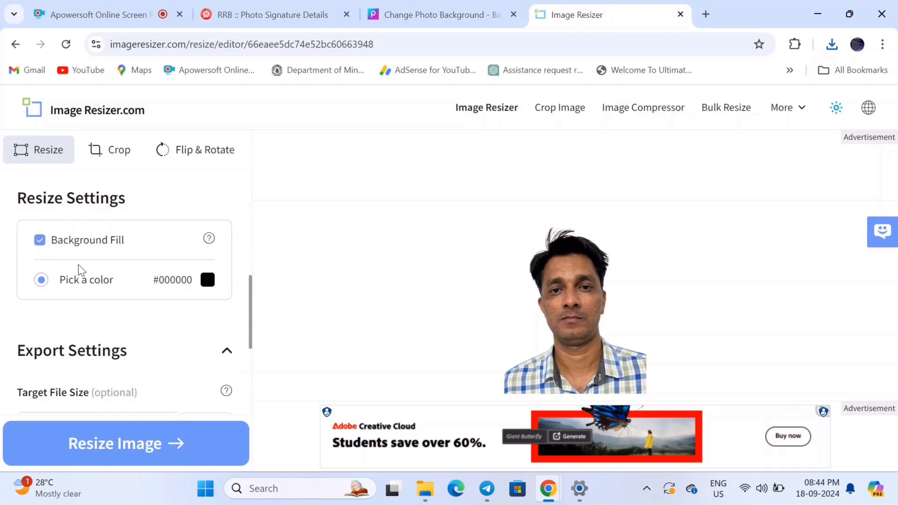
left_click(208, 281)
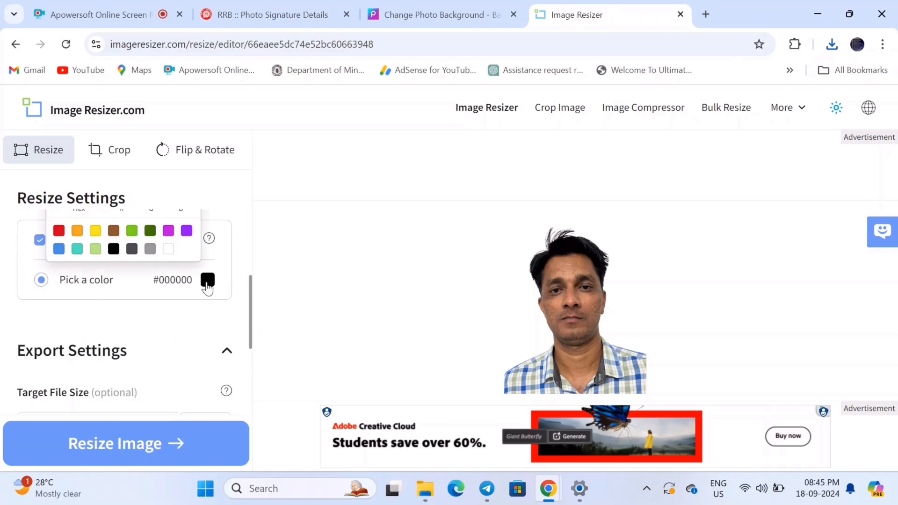
left_click(169, 251)
- Set the target file size to 70 KB in the export settings and resize the image
left_click_drag(251, 306, 250, 353)
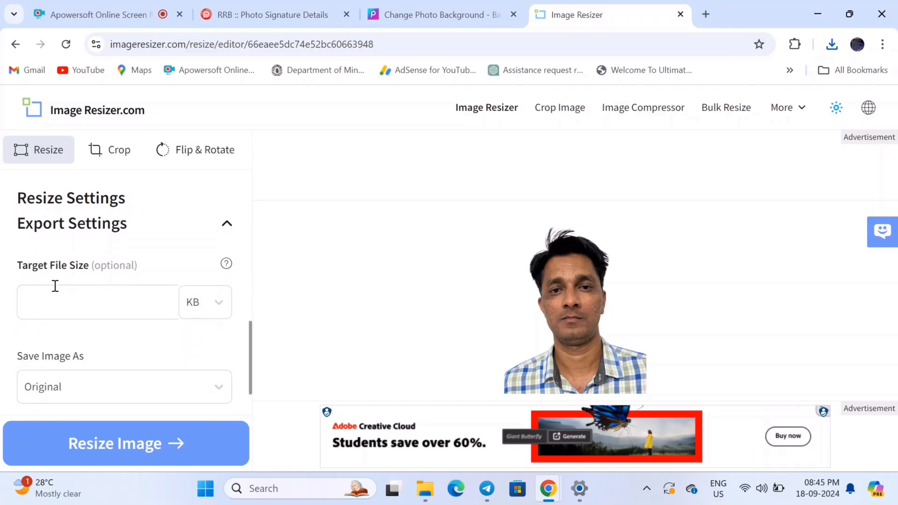
left_click(48, 302)
type("70")
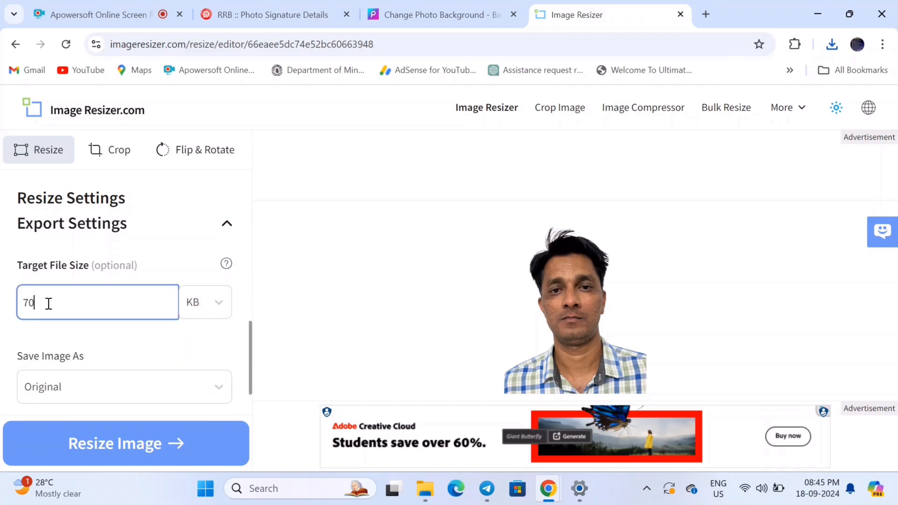
left_click(248, 381)
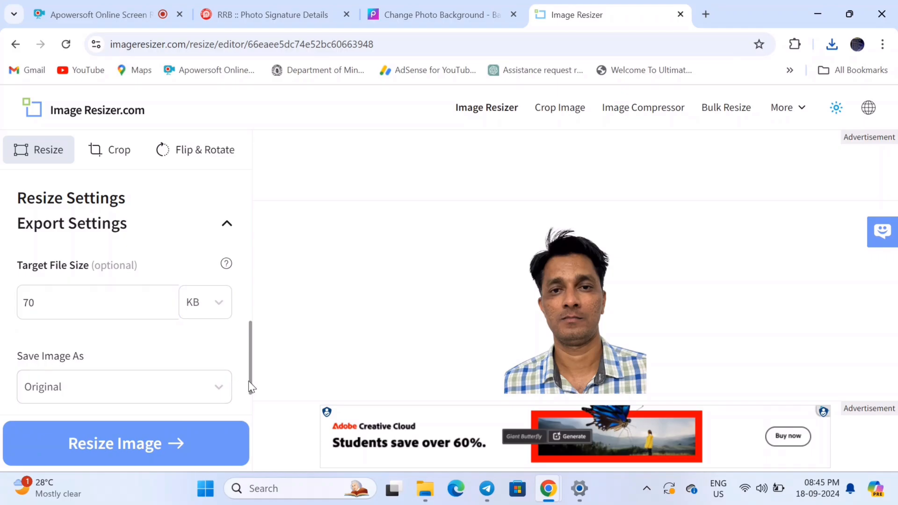
left_click(105, 392)
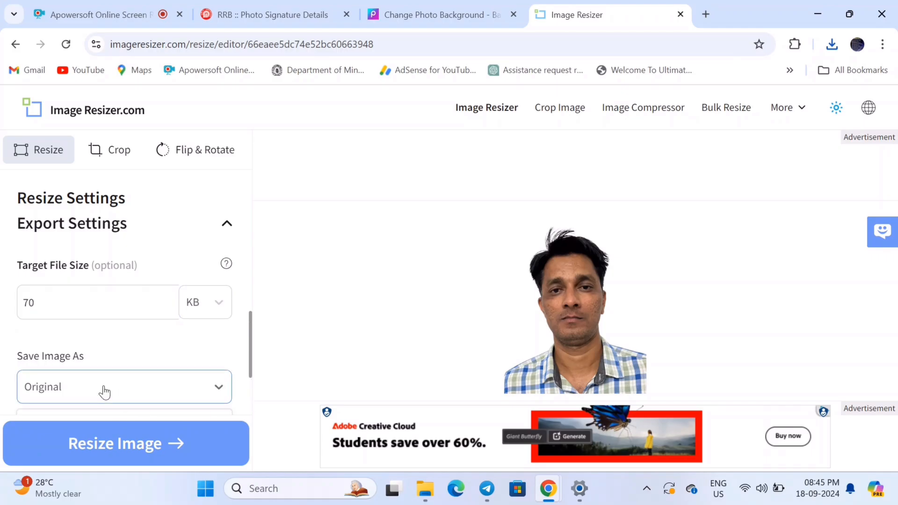
left_click(109, 449)
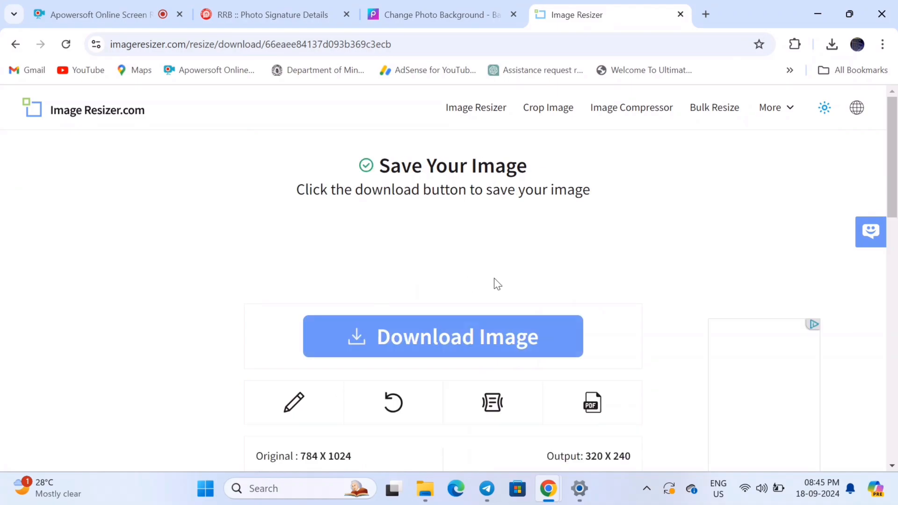
- Check the output size, download the resized photo, and return to the RRB document upload page
left_click_drag(893, 156, 895, 198)
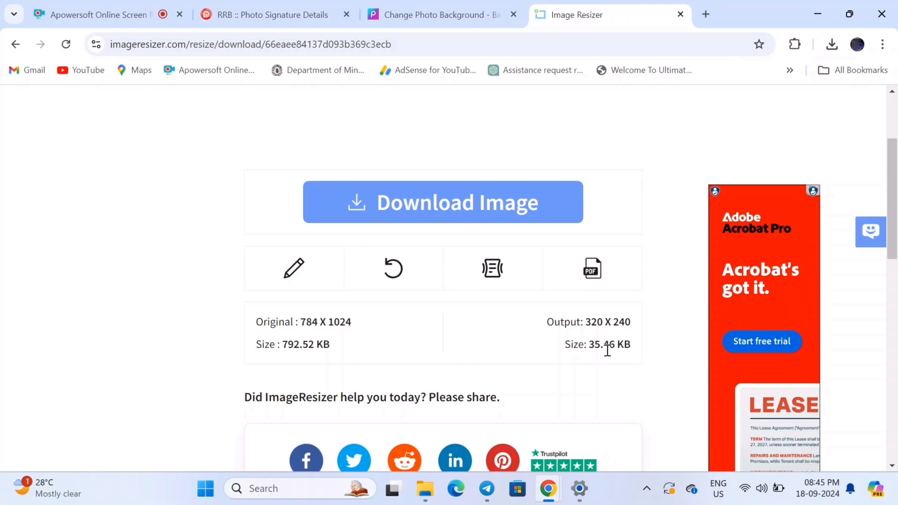
left_click(416, 206)
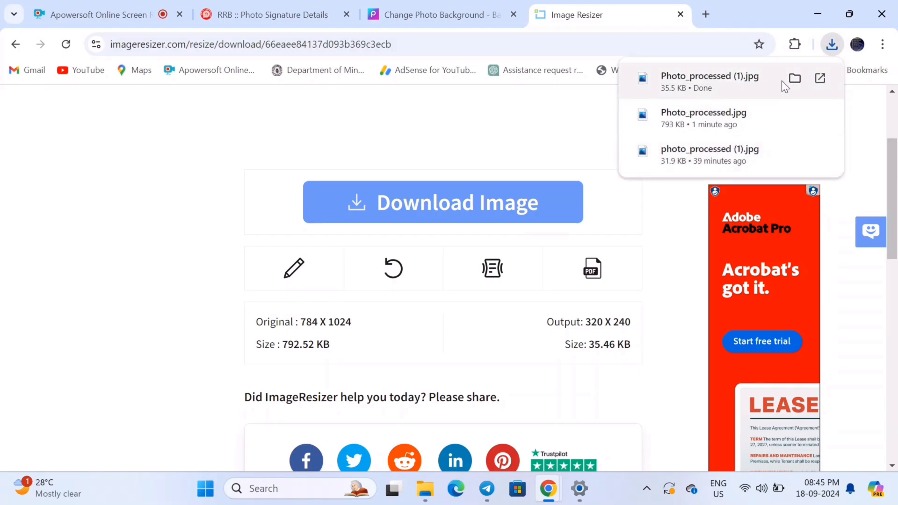
left_click(263, 15)
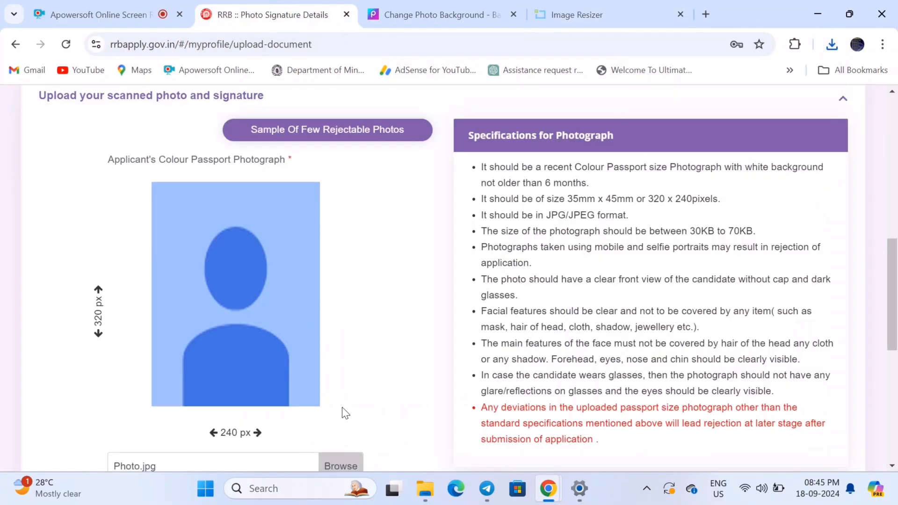
- Upload Photo_processed (1) as the applicant's passport photograph on the RRB page and accept its crop
left_click(336, 466)
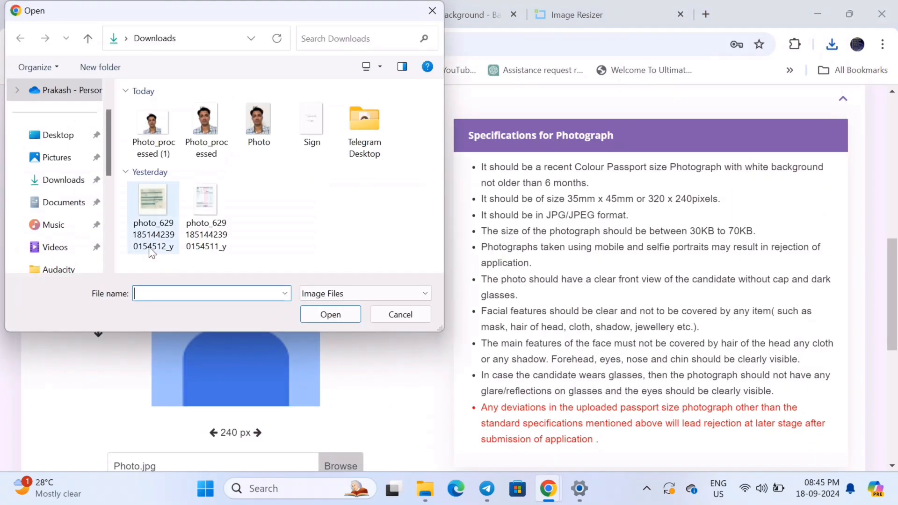
left_click(142, 127)
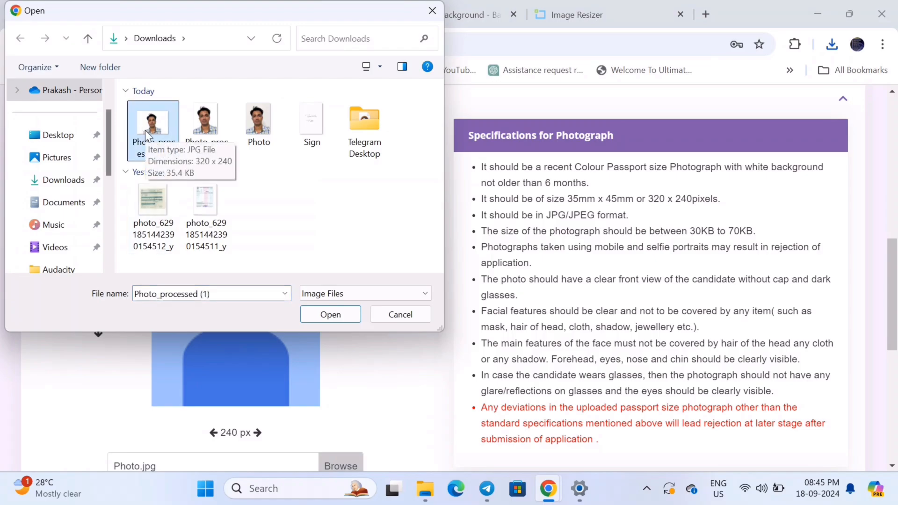
double_click(145, 130)
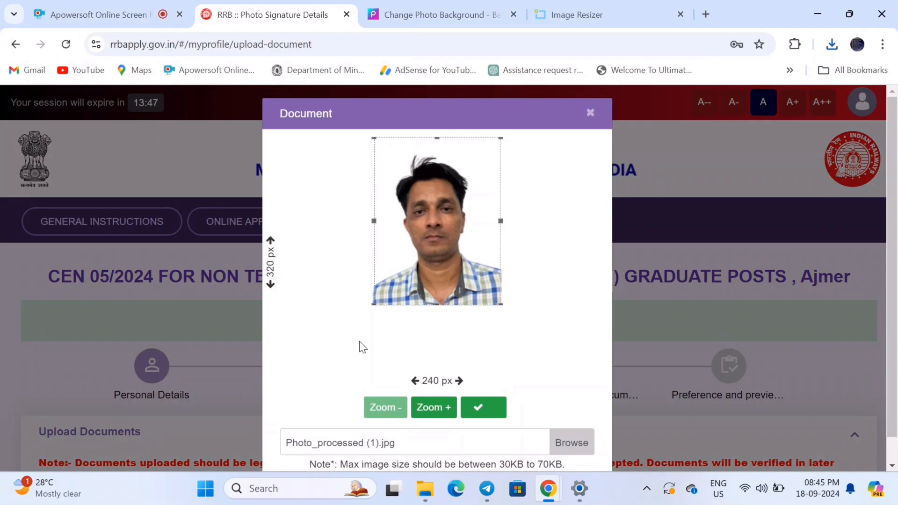
left_click(478, 408)
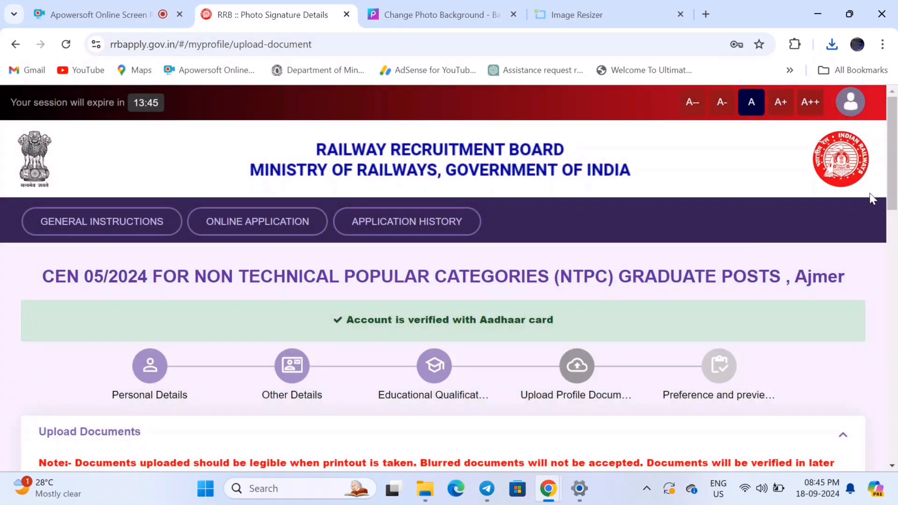
left_click_drag(893, 166, 896, 318)
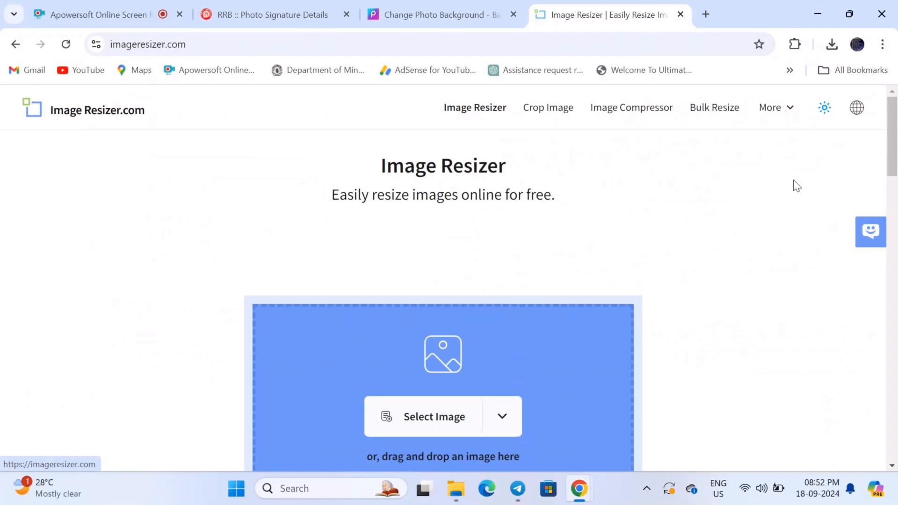
- Load the Sign image into Image Resizer and turn off Lock Aspect Ratio
left_click(431, 417)
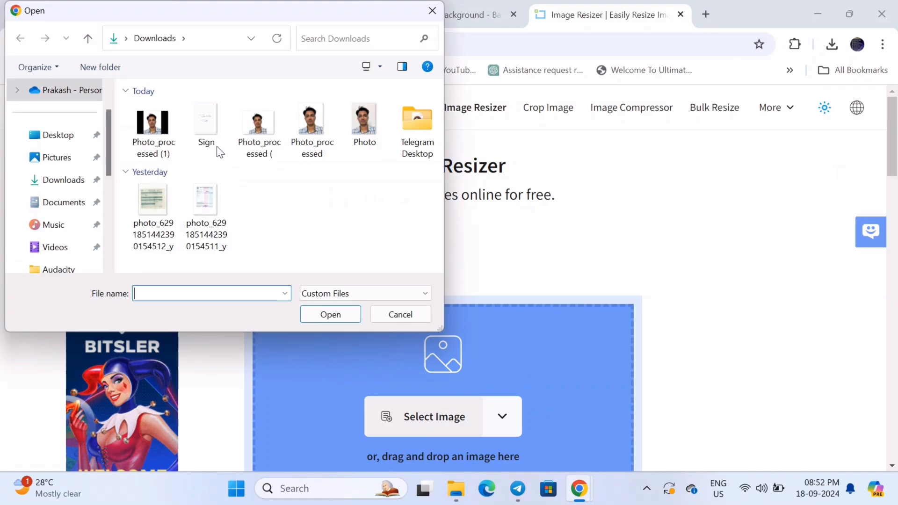
double_click(206, 117)
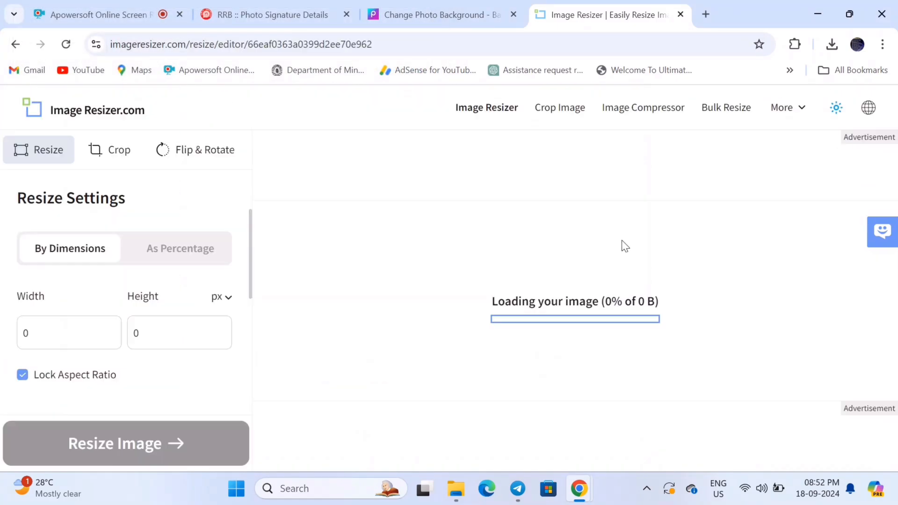
left_click(24, 376)
- Check the signature dimensions required on the RRB page and set the resize to width 140 px, height 60 px
left_click(257, 16)
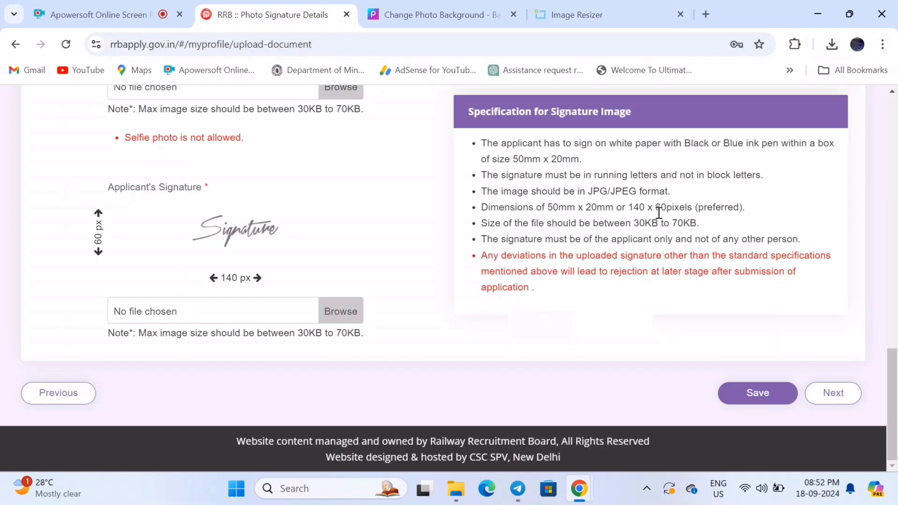
left_click(605, 12)
left_click(259, 17)
left_click(593, 8)
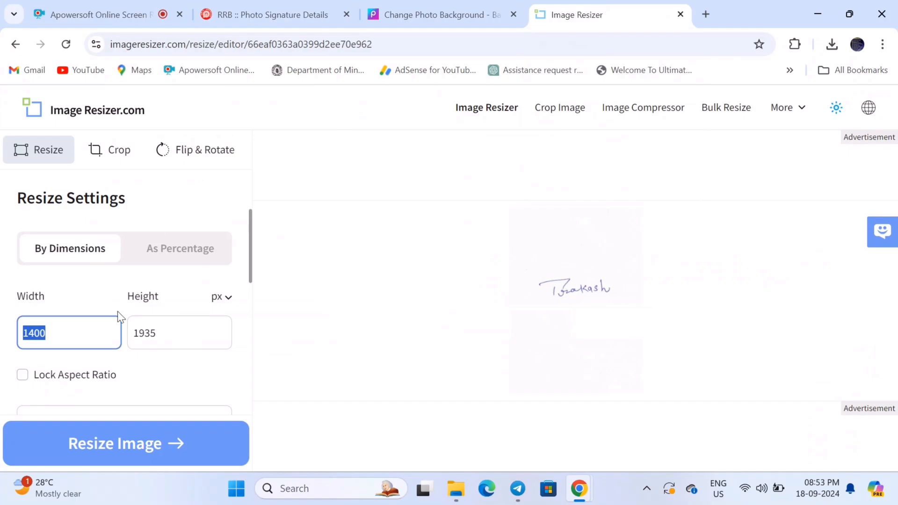
type("140")
key("Tab")
type("60")
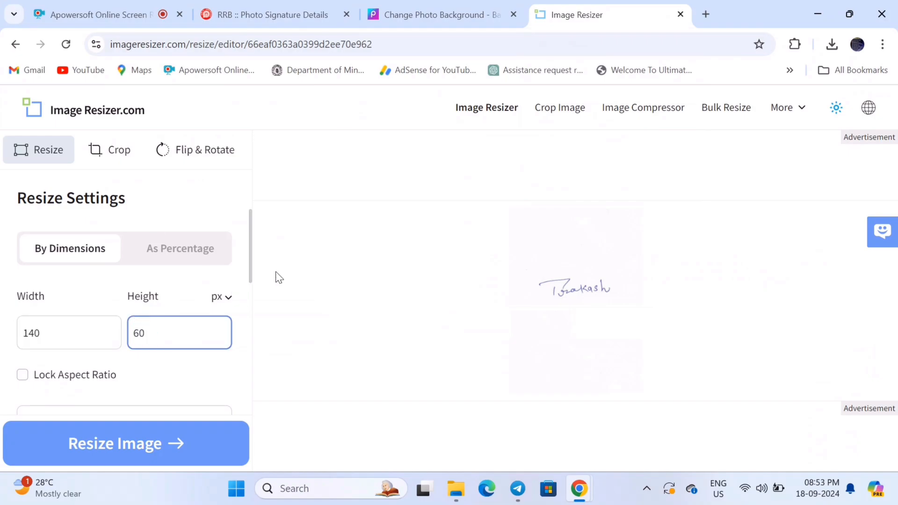
- Set the signature image's background fill colour to white (#FFFFFF)
scroll(249, 261, "down", 5)
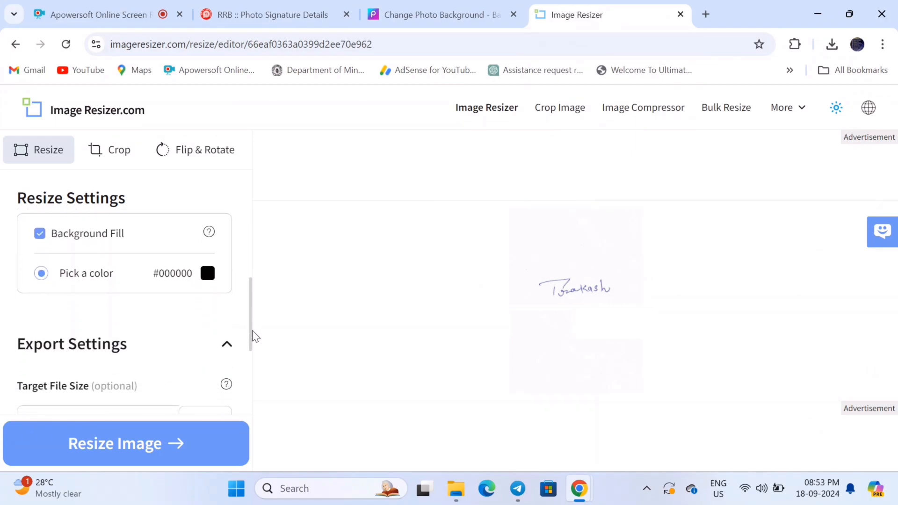
left_click(209, 273)
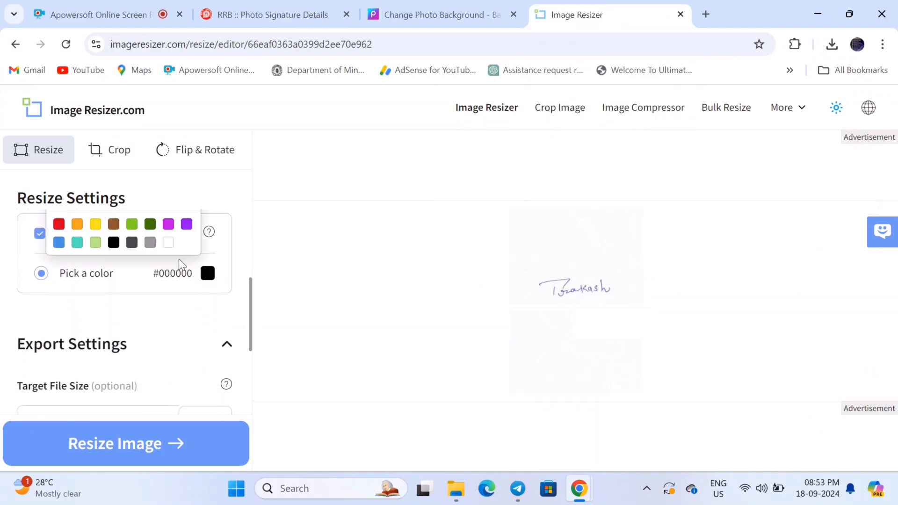
left_click(168, 243)
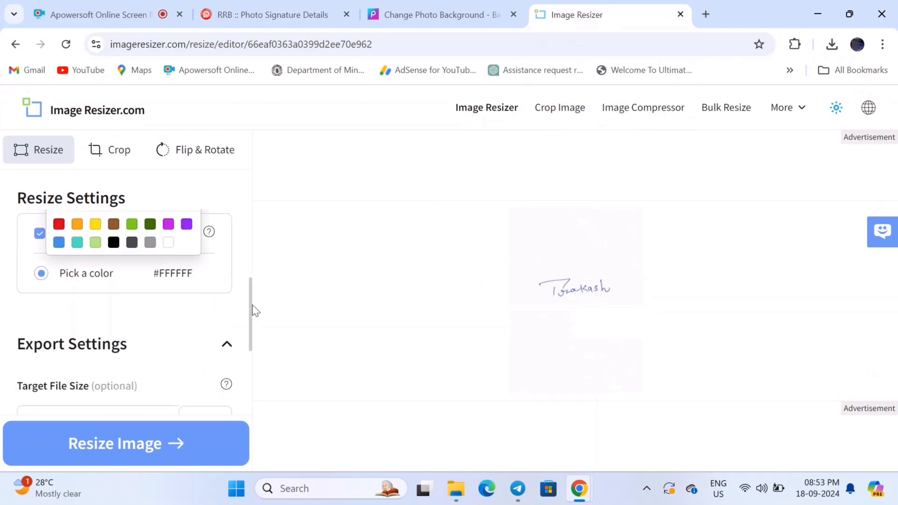
- Set the signature's target file size to 50 KB in the export settings and resize the image
left_click_drag(251, 310, 256, 359)
left_click(99, 293)
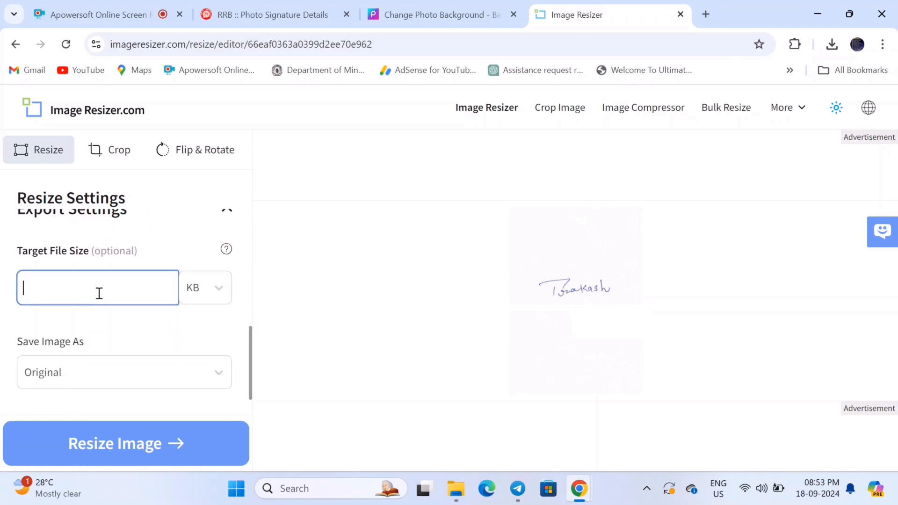
type("50")
left_click(130, 436)
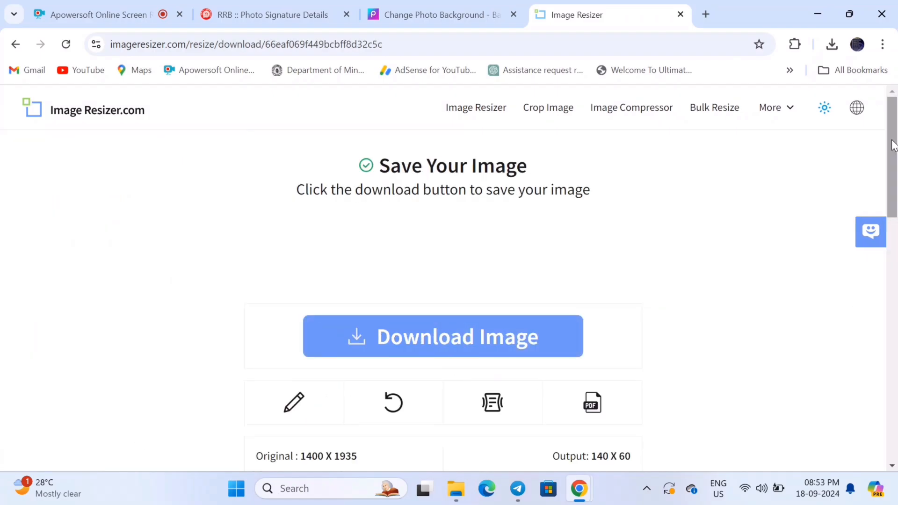
- Download the resized signature and upload Sign (2).jpg as the applicant's signature on the RRB page, accepting its crop
left_click(420, 344)
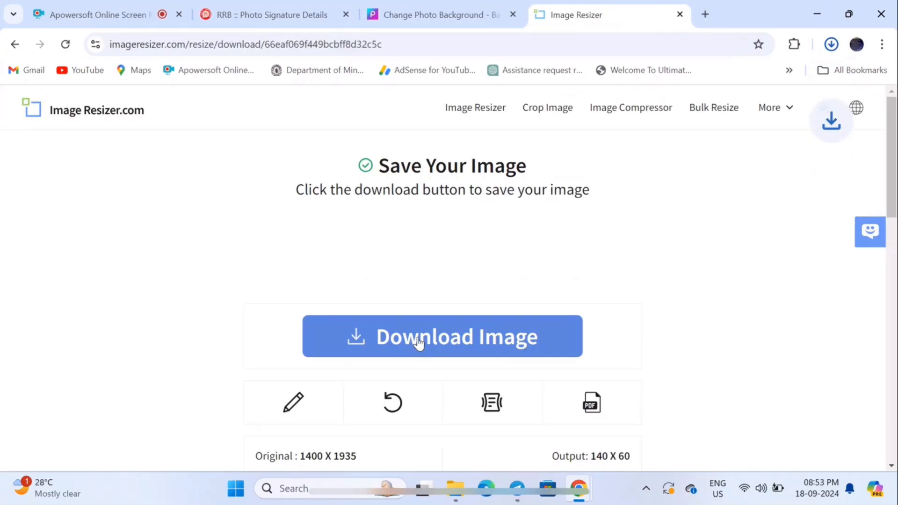
key("ctrl+2")
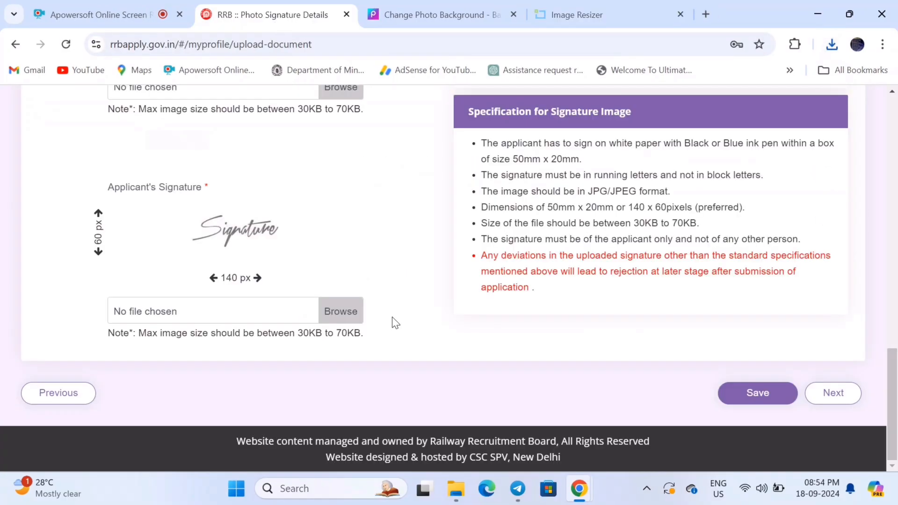
left_click(351, 315)
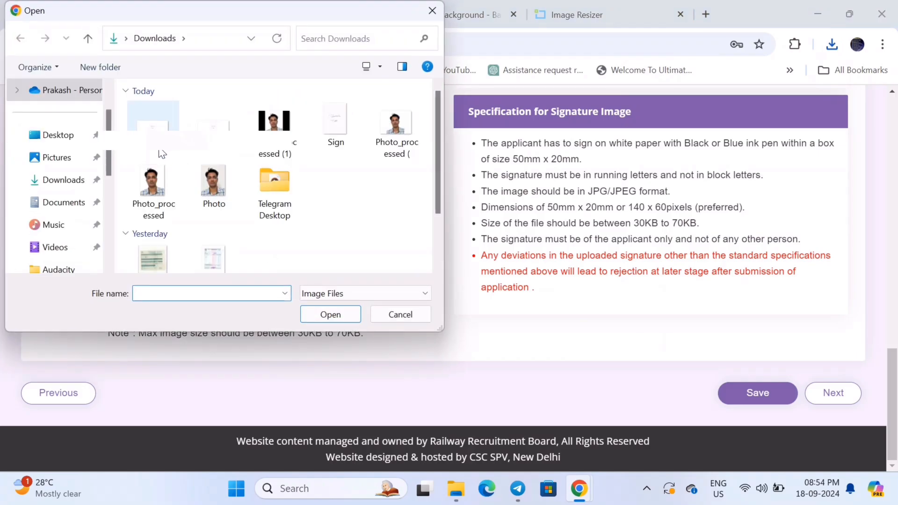
double_click(153, 141)
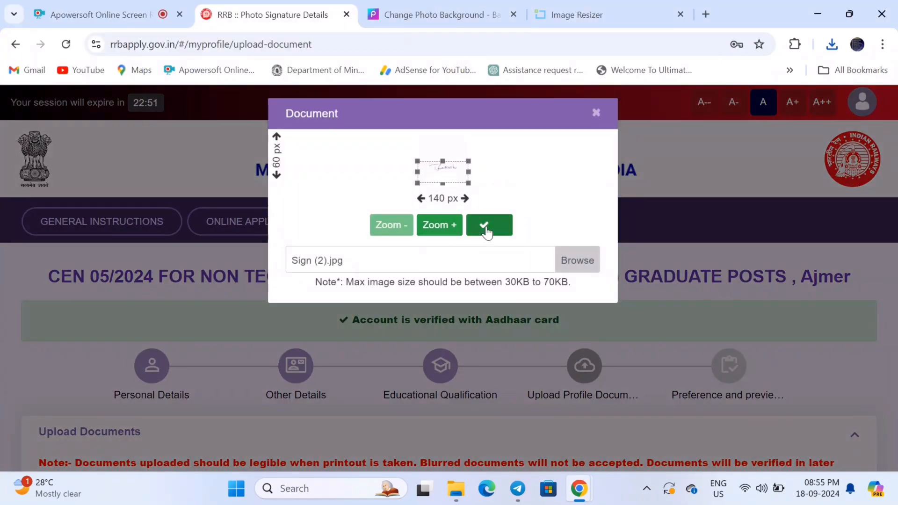
left_click(486, 229)
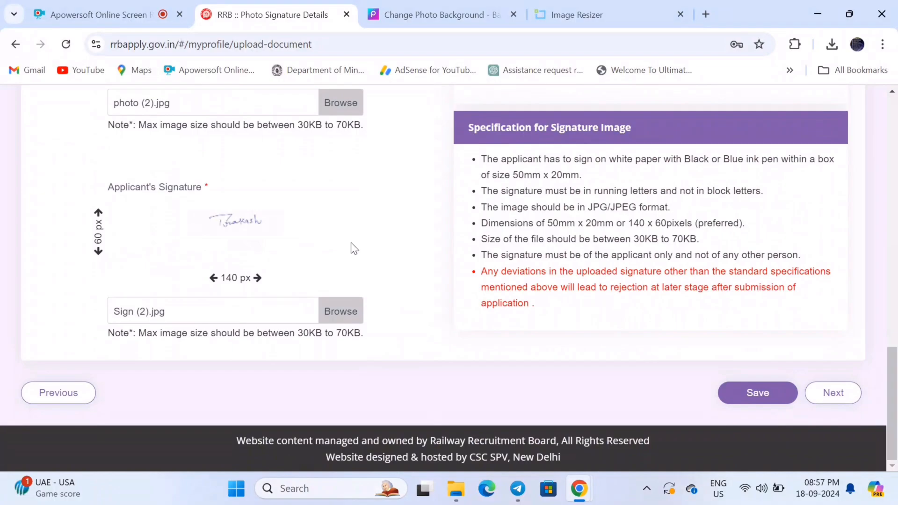
- Save the uploaded photo and signature and continue to the application's preference and preview stage
left_click(755, 395)
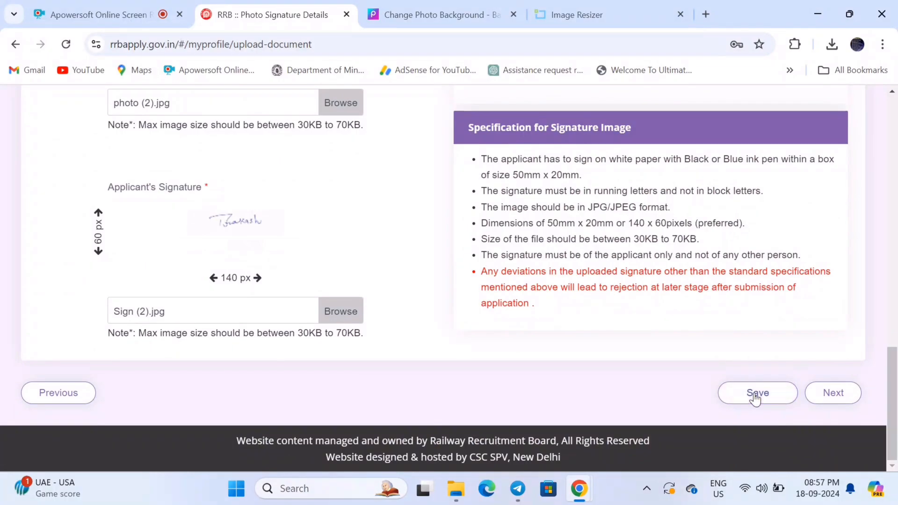
left_click(833, 392)
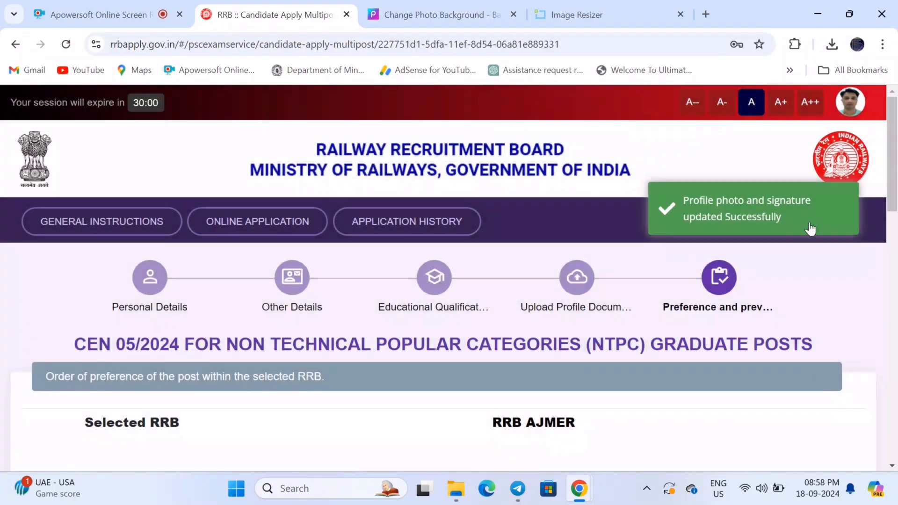
left_click(810, 229)
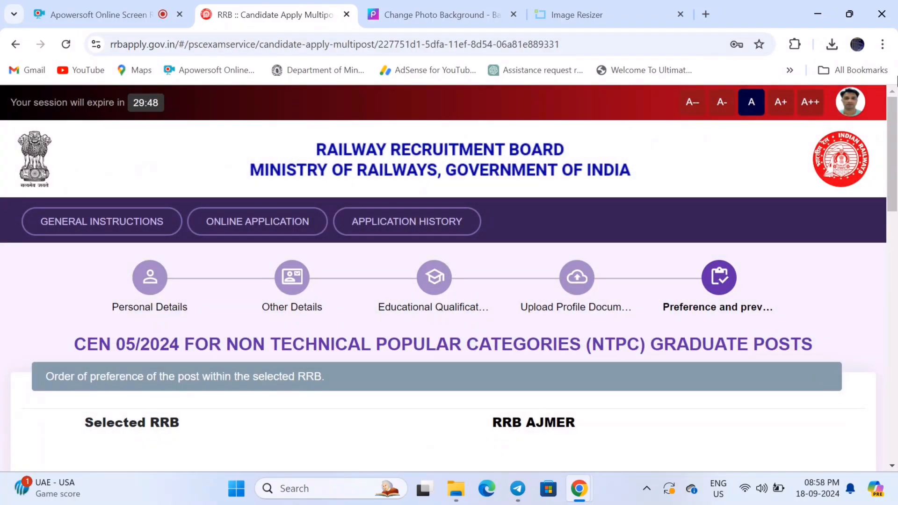